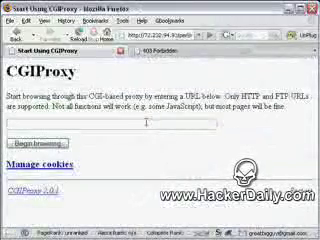
{"action": "left_click", "coordinate": [160, 50]}
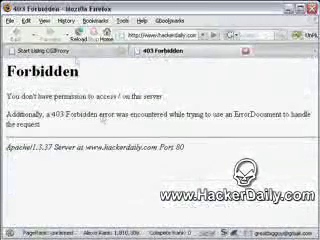
{"action": "left_click", "coordinate": [78, 35]}
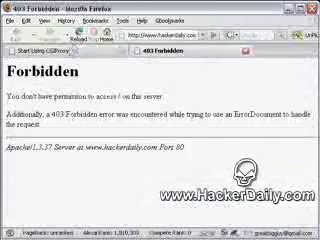
{"action": "left_click", "coordinate": [45, 50]}
{"action": "left_click", "coordinate": [60, 122]}
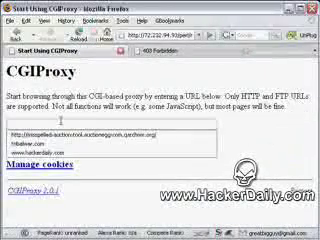
{"action": "type", "text": "wwww."}
{"action": "key", "text": "Down"}
{"action": "key", "text": "Return"}
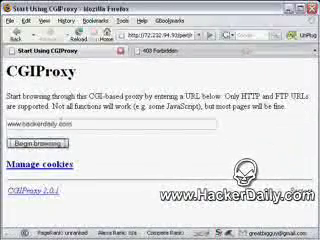
{"action": "left_click", "coordinate": [38, 143]}
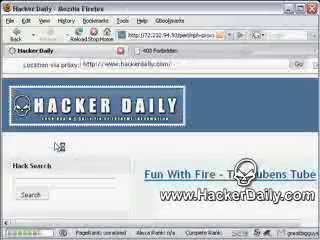
{"action": "scroll", "coordinate": [101, 172], "scroll_direction": "down", "scroll_amount": 3}
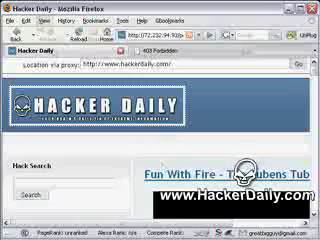
Step: Go back from the proxied Hacker Daily homepage to the CGIProxy start page
{"action": "left_click", "coordinate": [17, 34]}
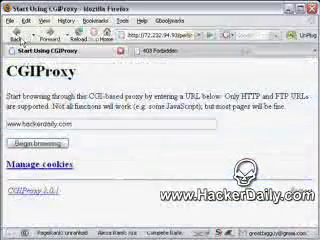
Step: Go back to the Google results for the nph-proxy CGI-based proxy search
{"action": "left_click", "coordinate": [17, 34]}
{"action": "scroll", "coordinate": [140, 118], "scroll_direction": "up", "scroll_amount": 3}
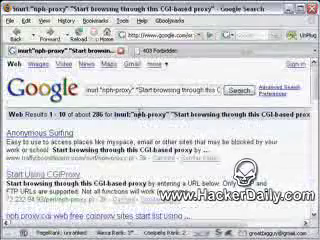